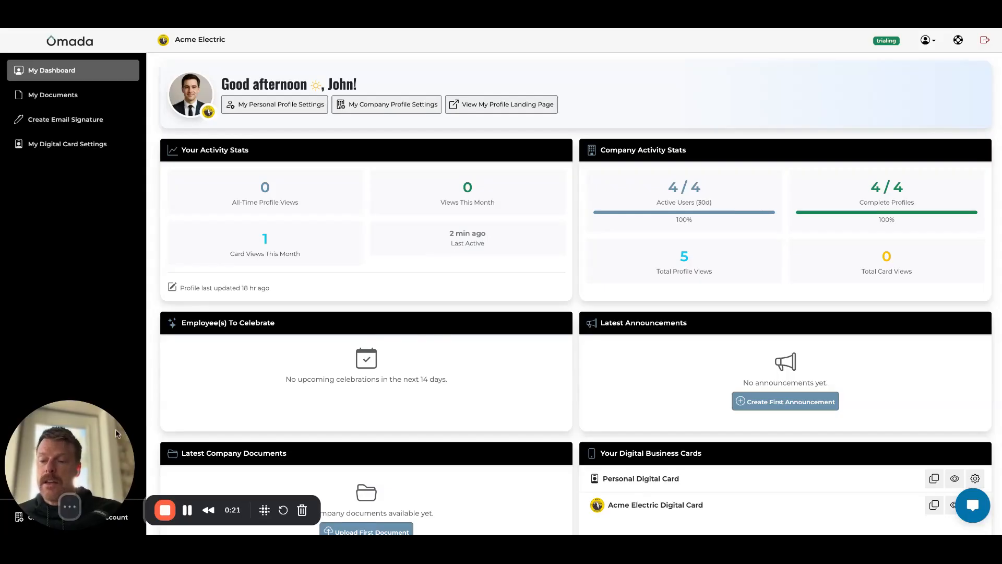
# Step: Open the company administration area and review the company invitations and the employee list
pyautogui.click(71, 481)
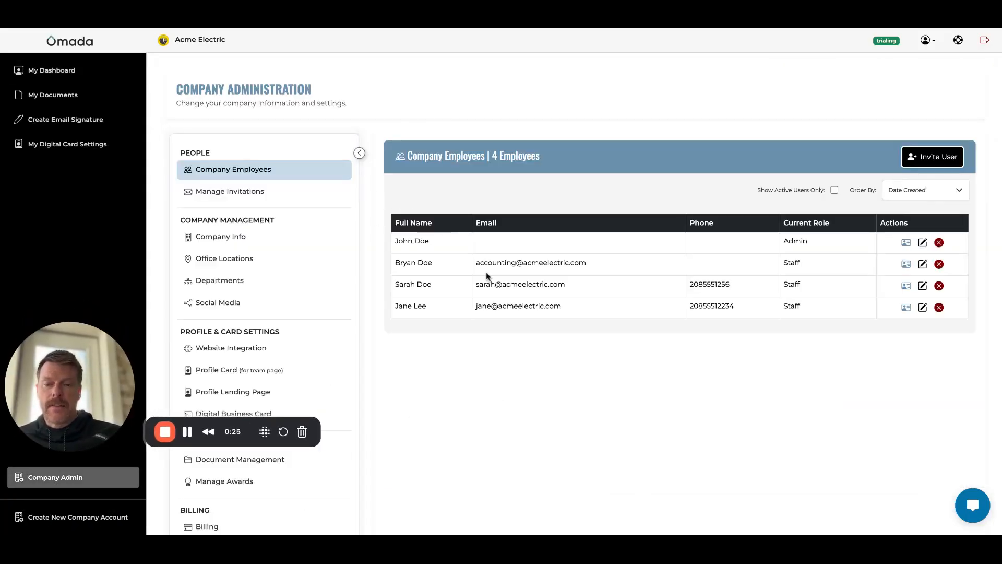
pyautogui.click(211, 187)
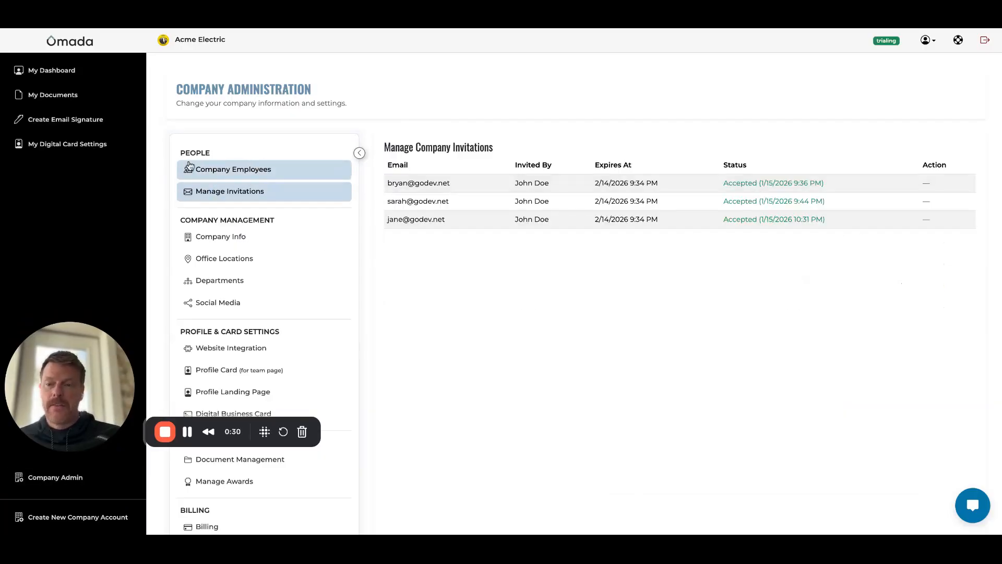
pyautogui.click(233, 169)
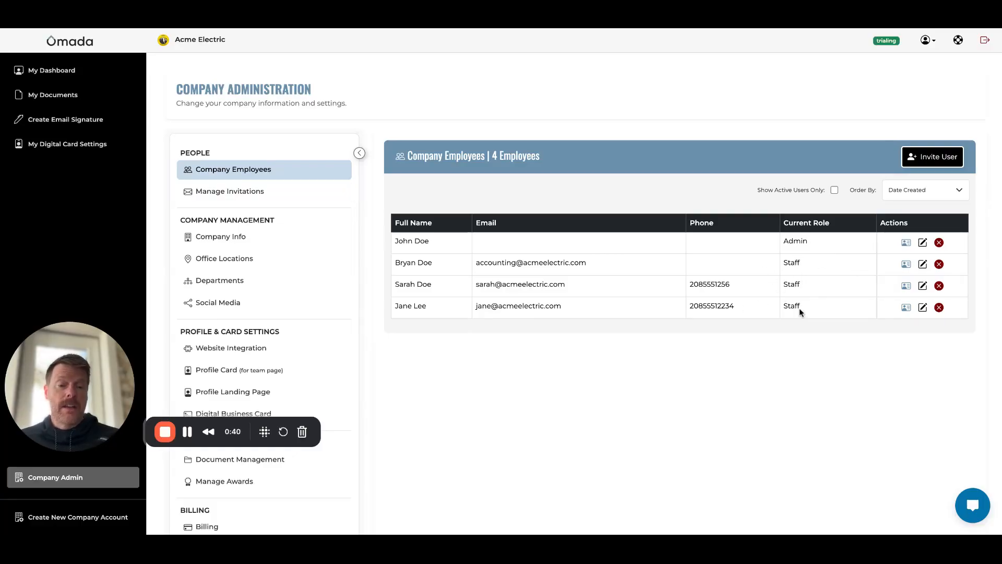
# Step: Open the last listed employee's record for editing and change the role to Manager
pyautogui.click(922, 309)
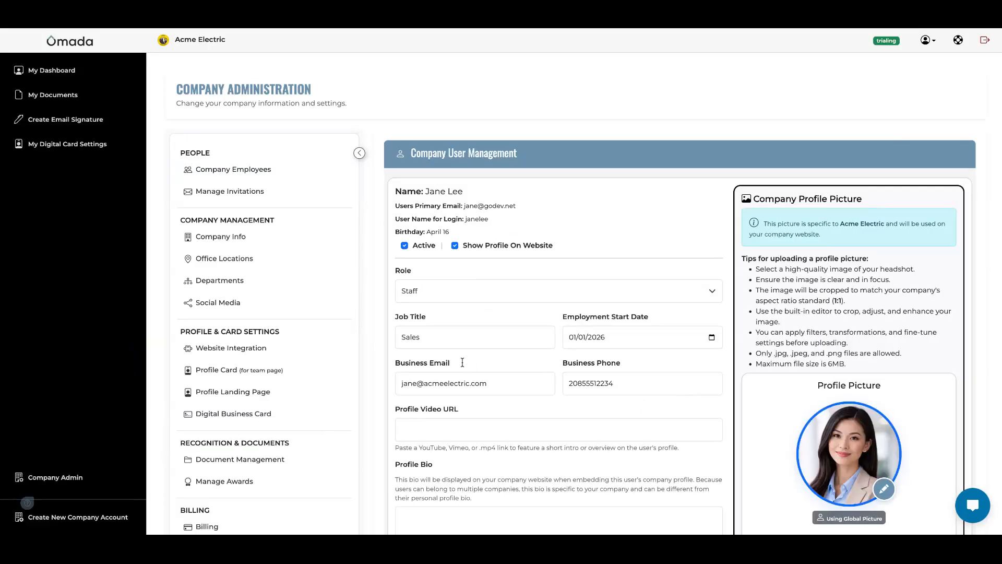
pyautogui.click(457, 300)
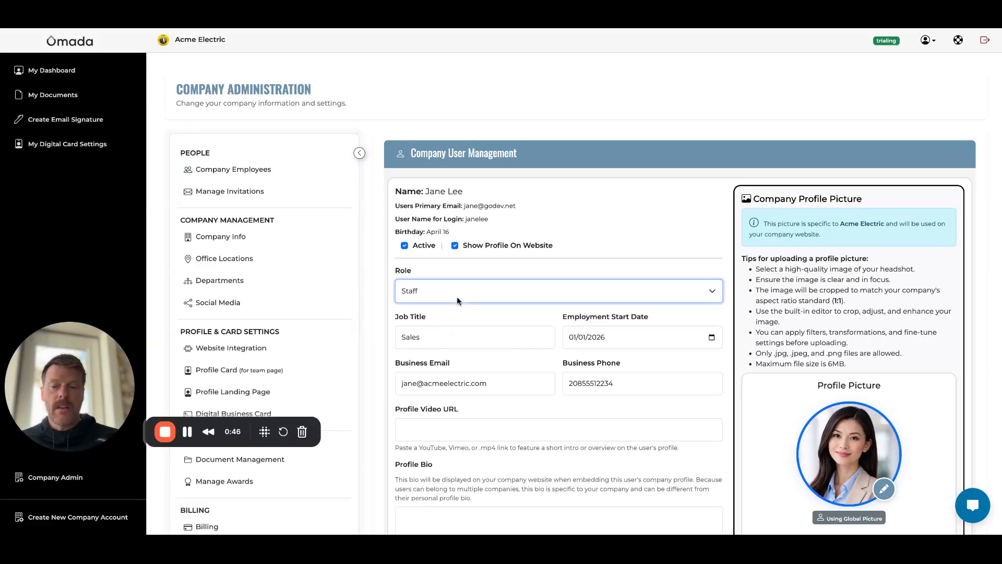
pyautogui.click(457, 297)
pyautogui.click(625, 252)
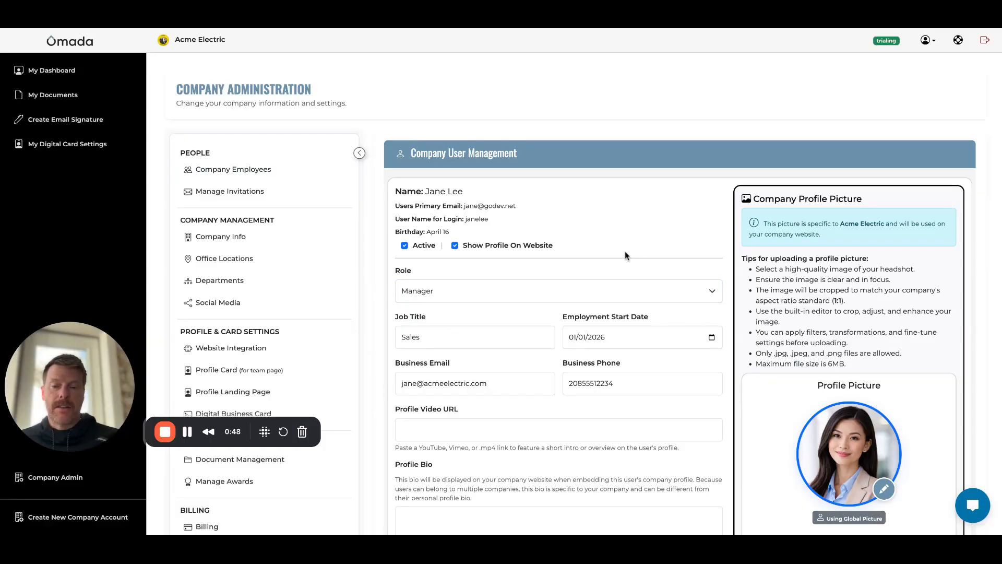
# Step: Enter the private admin/manager notes "favorite food: pizza" and "favorite drink. latte" on two lines in the employee's record
pyautogui.scroll(-1, 625, 251)
pyautogui.scroll(-3, 625, 252)
pyautogui.scroll(4, 625, 252)
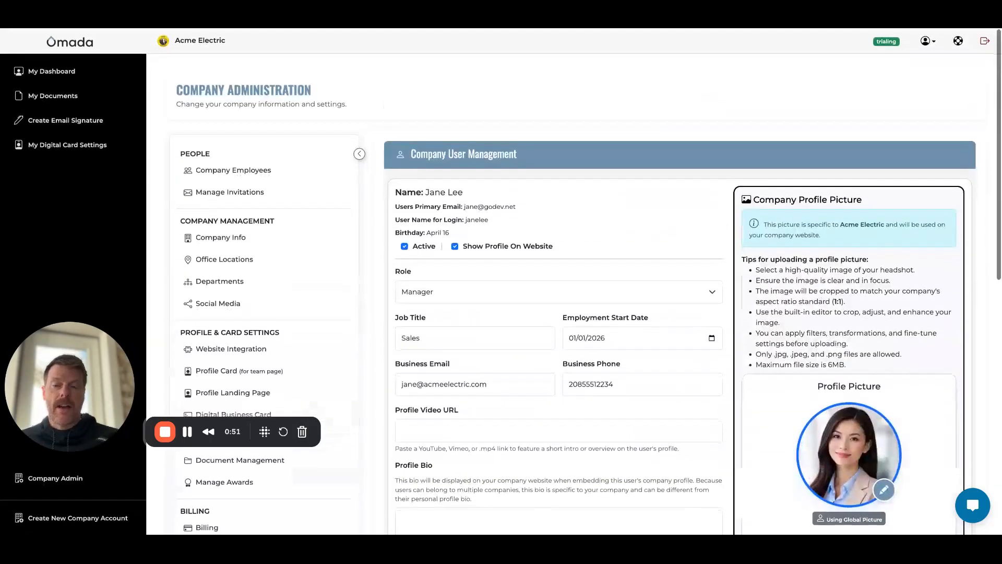
pyautogui.scroll(-9, 625, 251)
pyautogui.scroll(8, 625, 251)
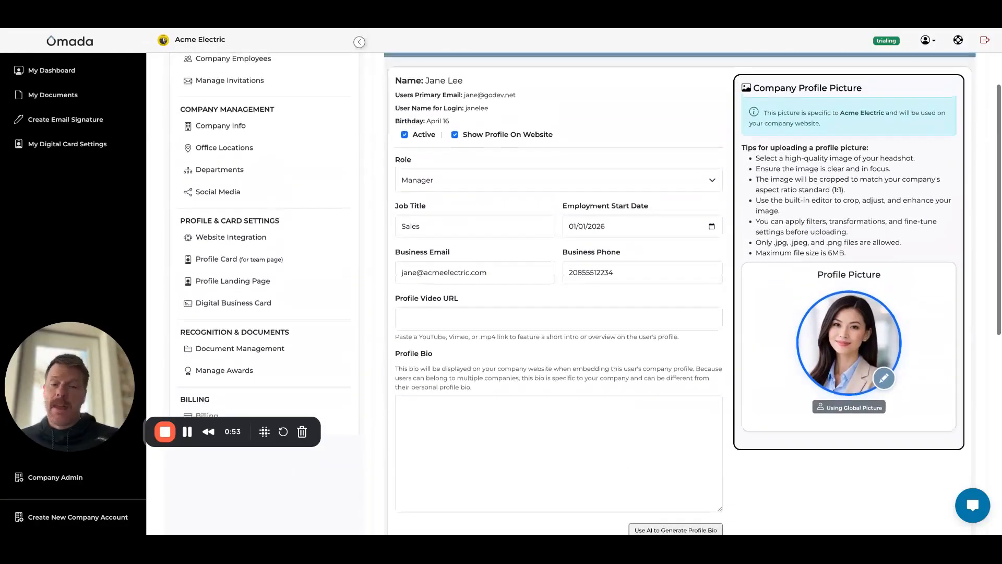
pyautogui.scroll(-7, 574, 292)
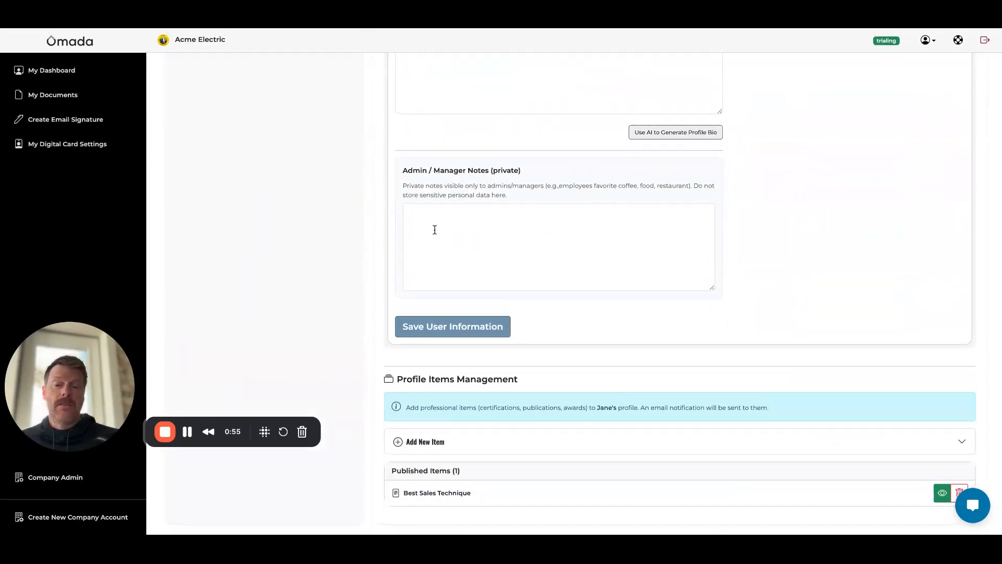
pyautogui.click(425, 219)
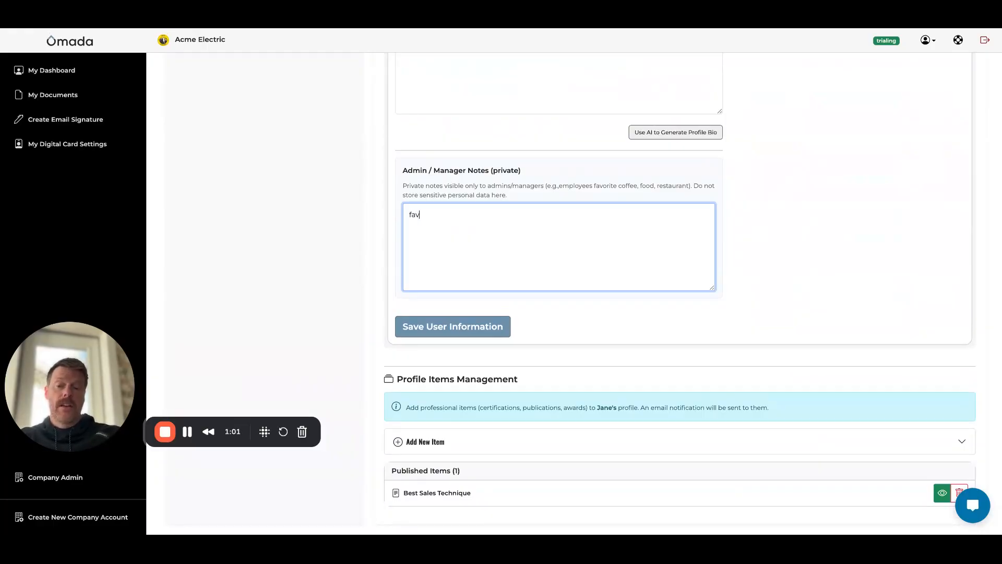
pyautogui.write('favorite place to eat is')
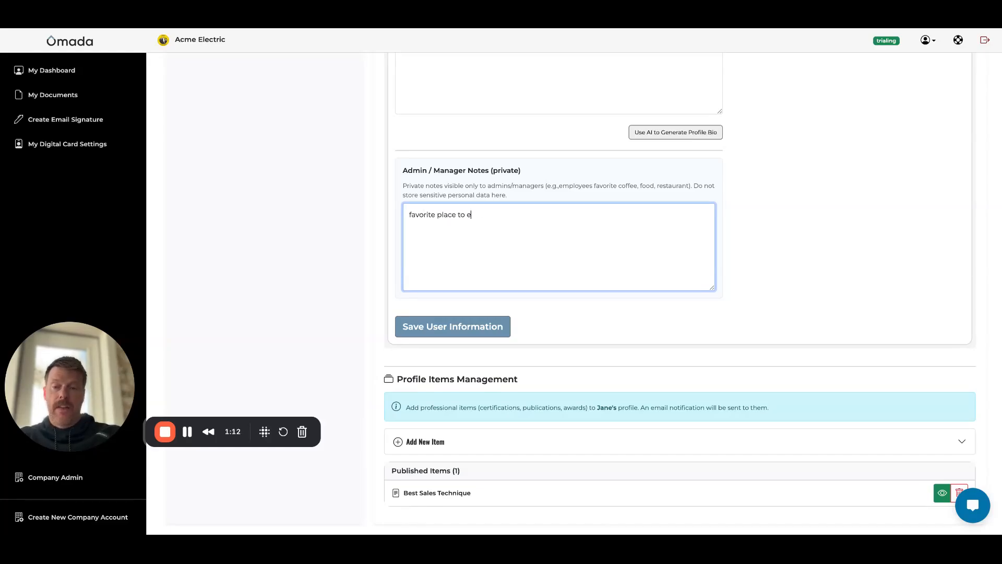
pyautogui.press('BackSpace')
pyautogui.write('favori')
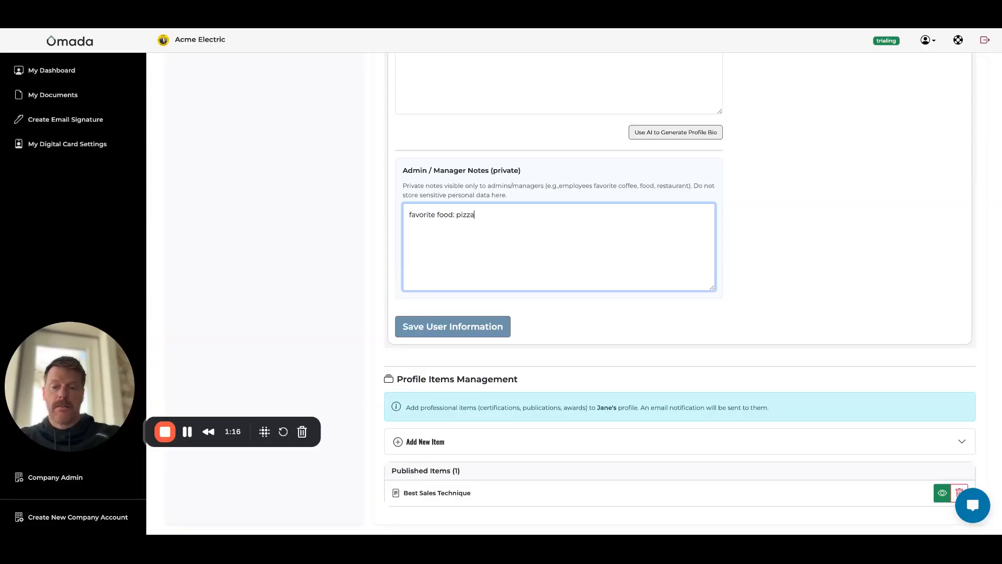
pyautogui.write('te')
pyautogui.write('drink. latte')
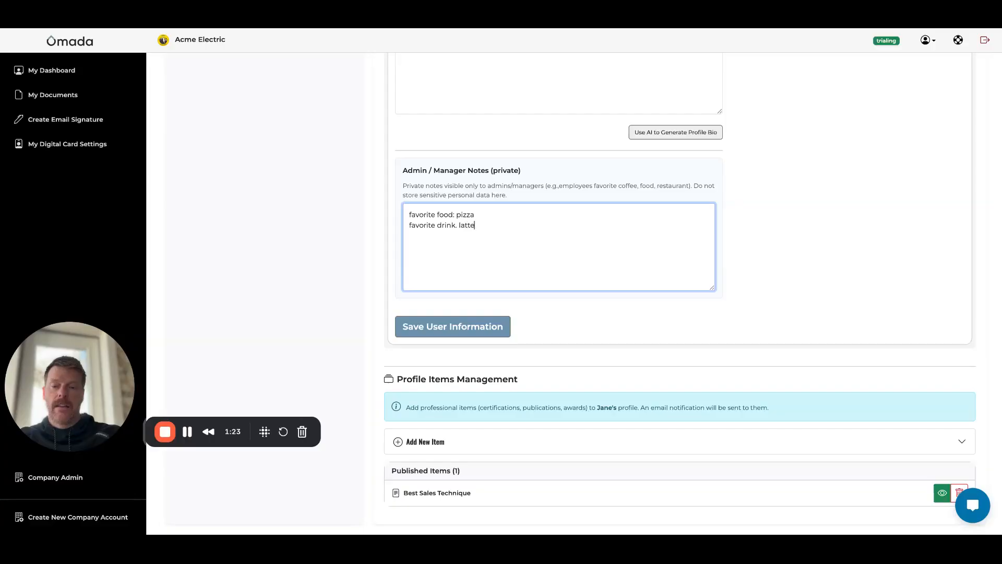
# Step: Review the employee's profile fields and picture, and save the user information
pyautogui.scroll(7, 618, 316)
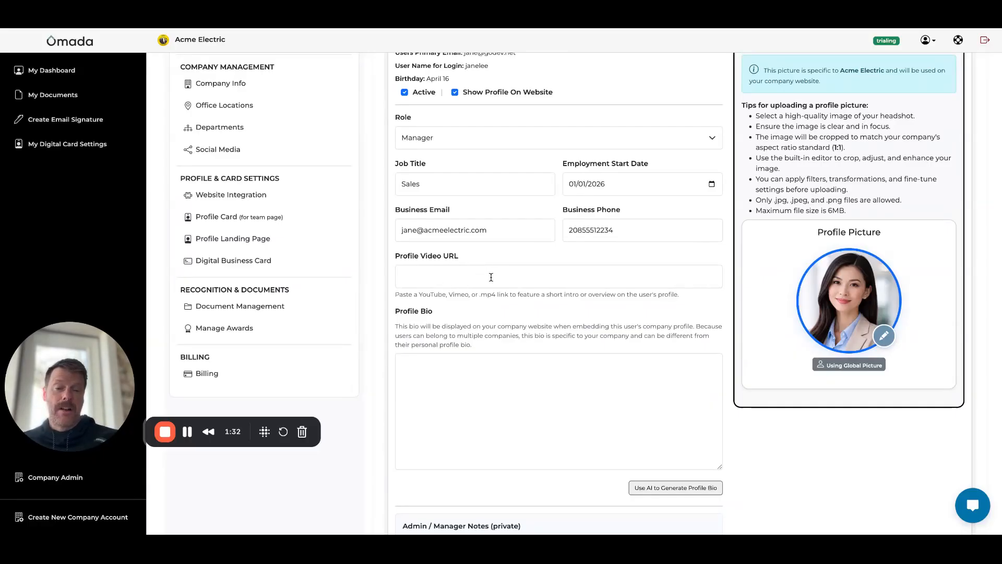
pyautogui.scroll(1, 498, 185)
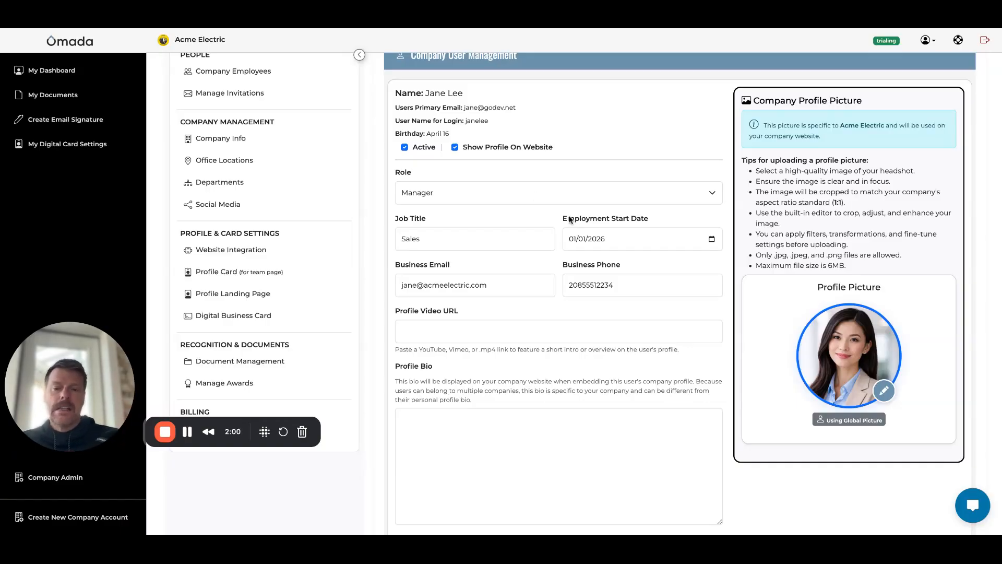
pyautogui.scroll(-3, 569, 218)
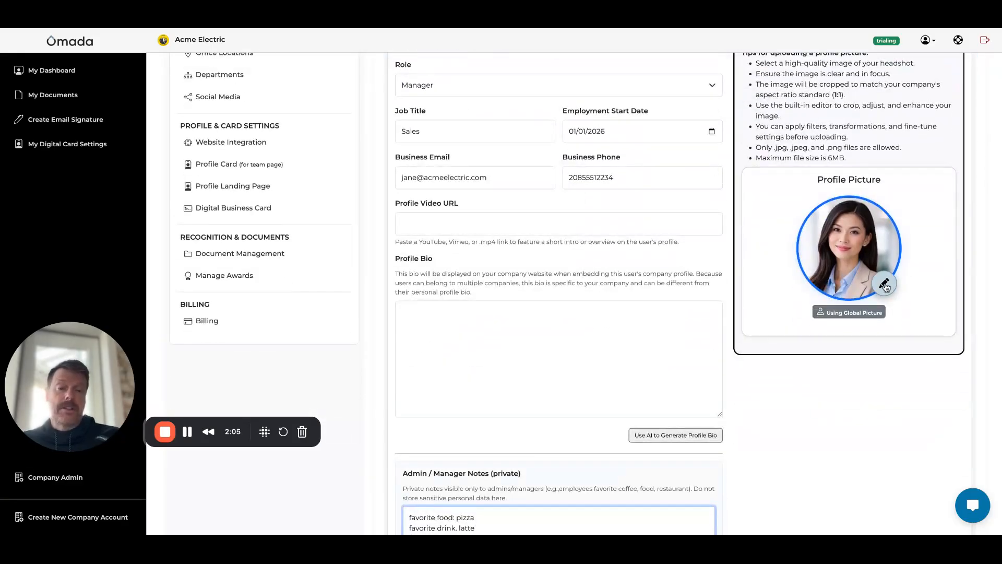
pyautogui.scroll(-5, 809, 397)
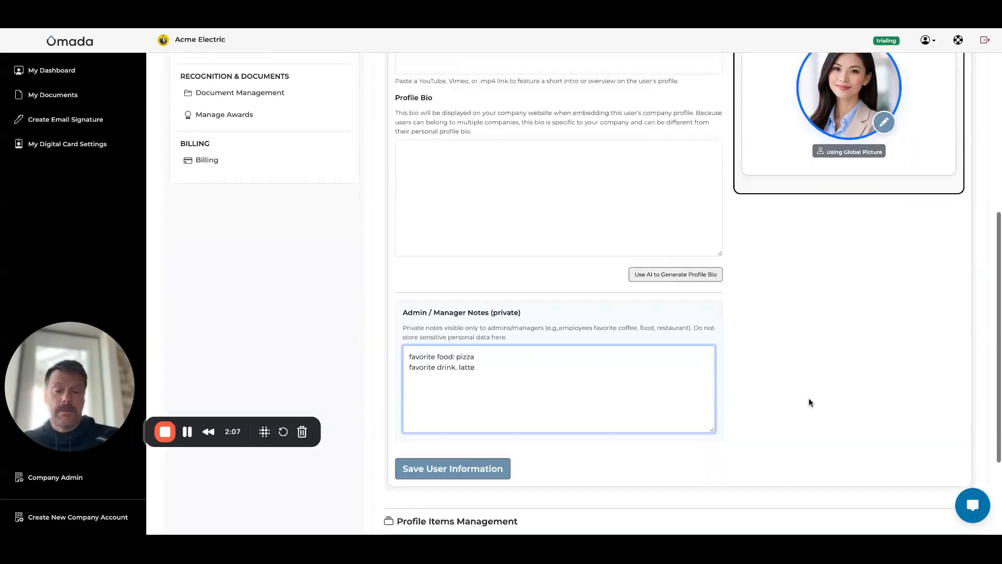
pyautogui.click(423, 324)
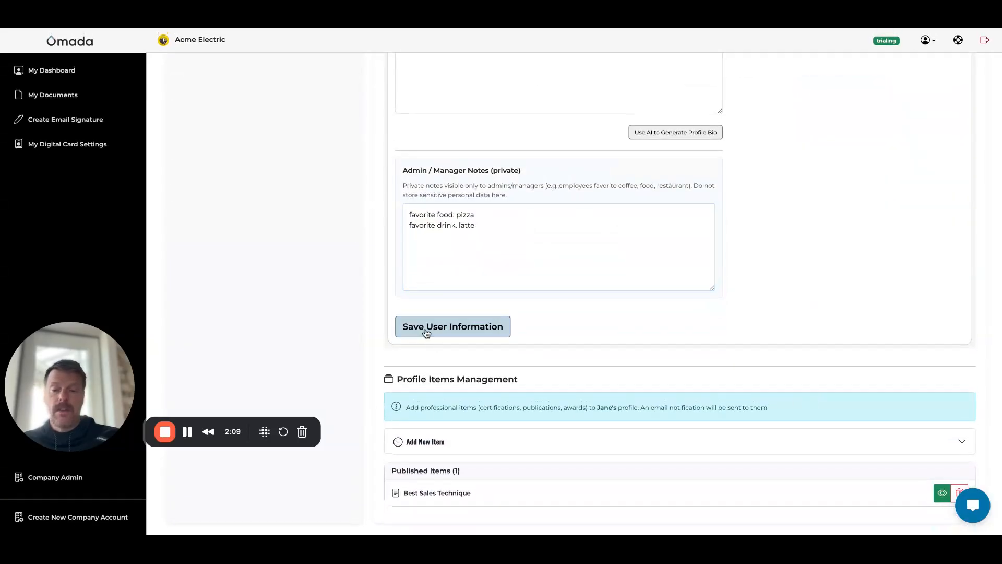
pyautogui.scroll(1, 361, 321)
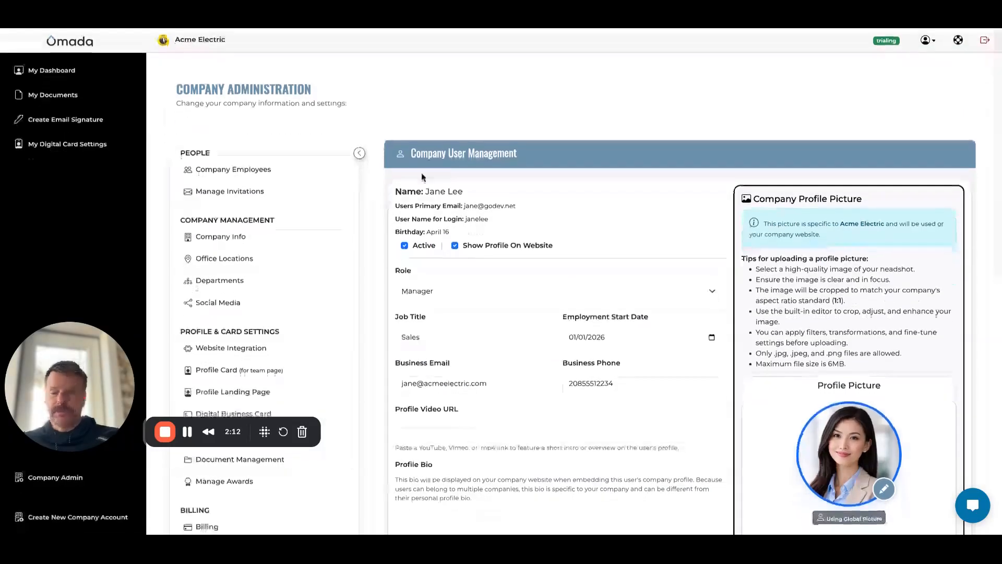
# Step: Open the accountant's employee record and upload a headshot as the company profile picture, cropped around the head and shoulders
pyautogui.click(233, 169)
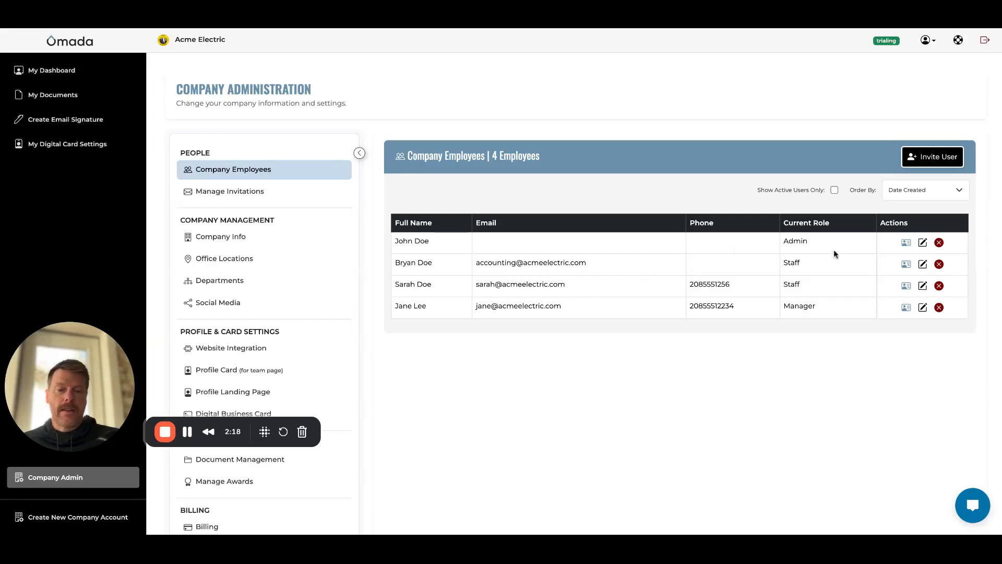
pyautogui.click(923, 265)
pyautogui.scroll(-1, 885, 381)
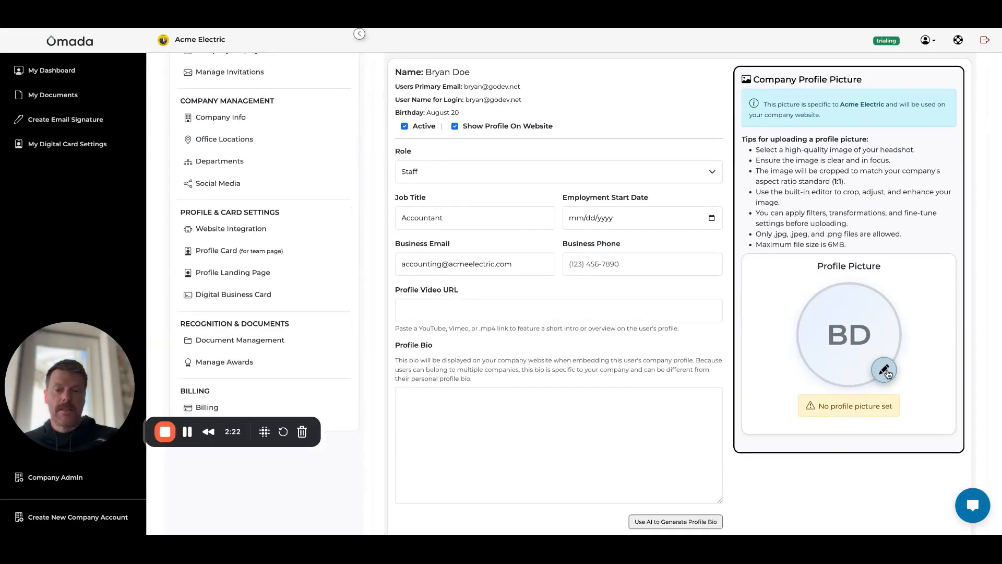
pyautogui.click(884, 370)
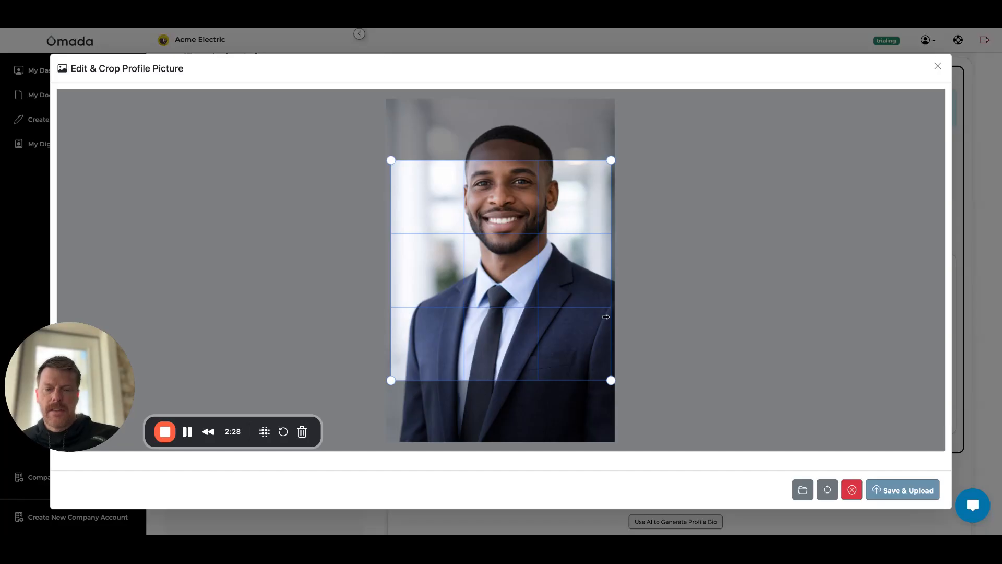
pyautogui.moveTo(574, 305); pyautogui.dragTo(573, 349)
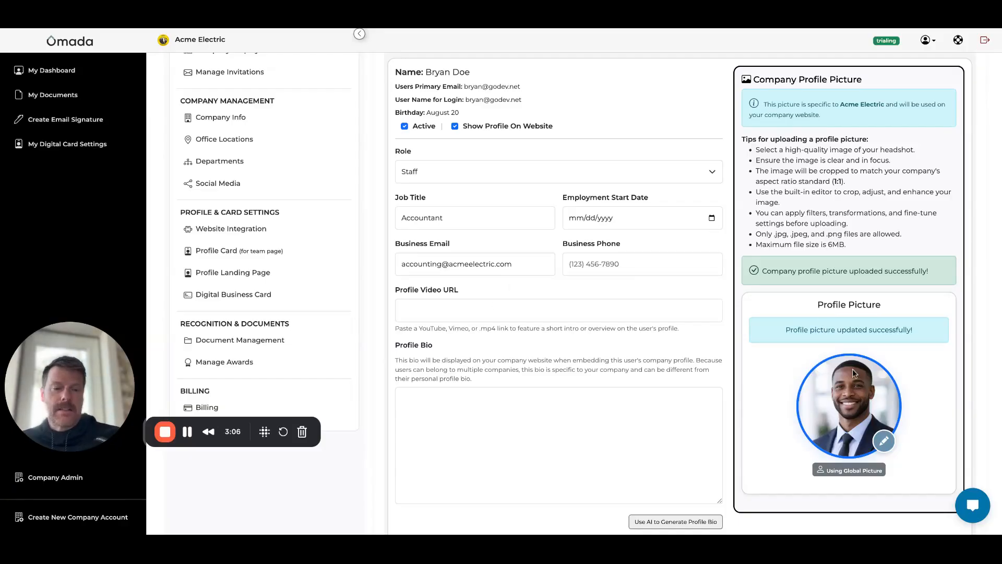
# Step: Set the accountant's employment start date to 01/23/2025 and save the user information
pyautogui.scroll(-1, 482, 252)
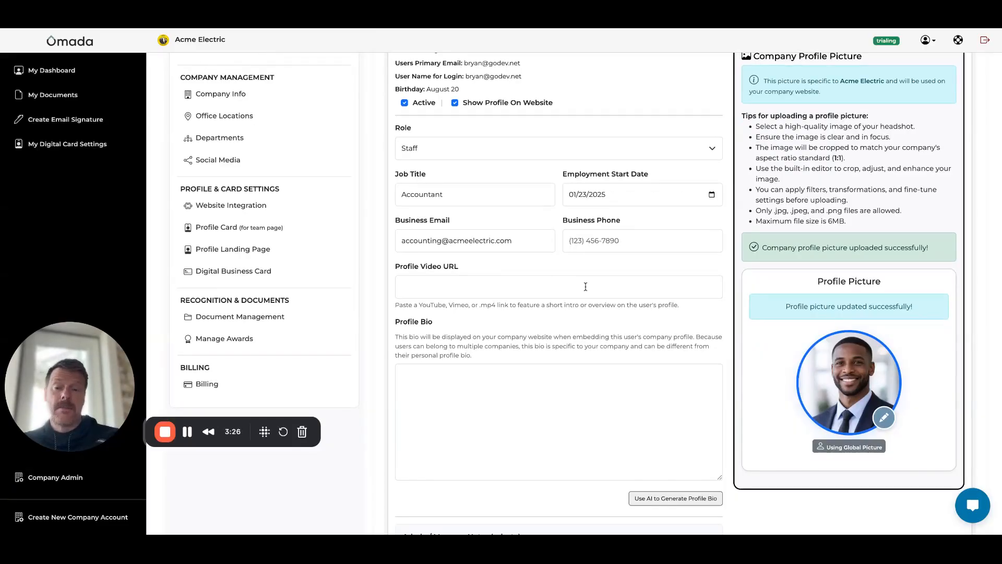
pyautogui.scroll(-6, 585, 286)
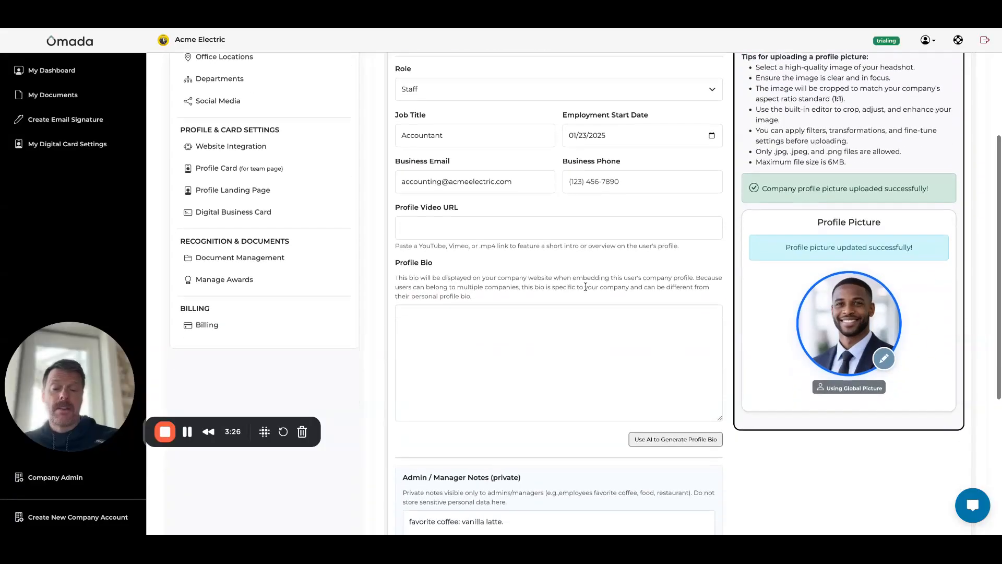
pyautogui.click(433, 381)
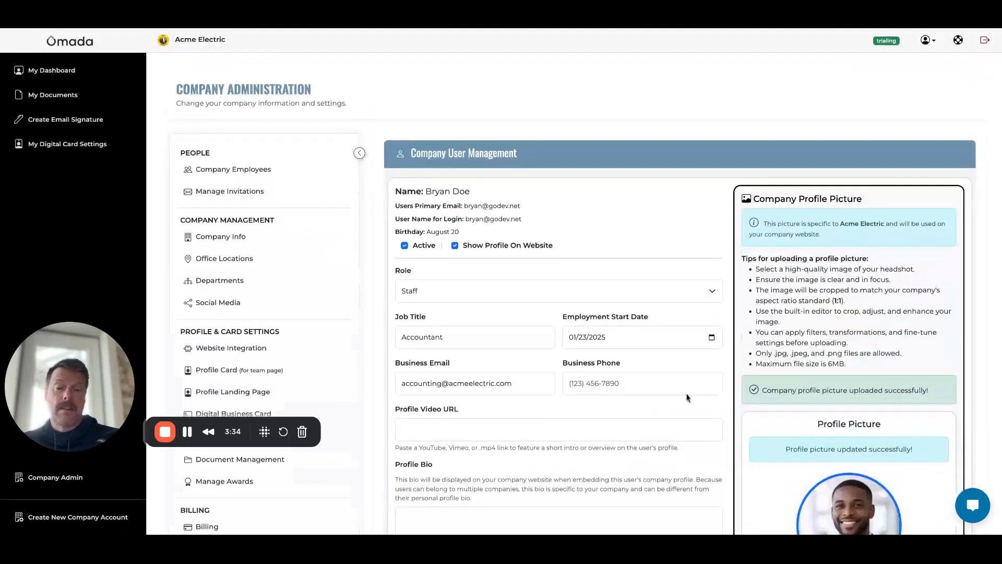
# Step: Return to the employee list, and review the office locations and the departments of the Coeur d'Alene location
pyautogui.click(233, 170)
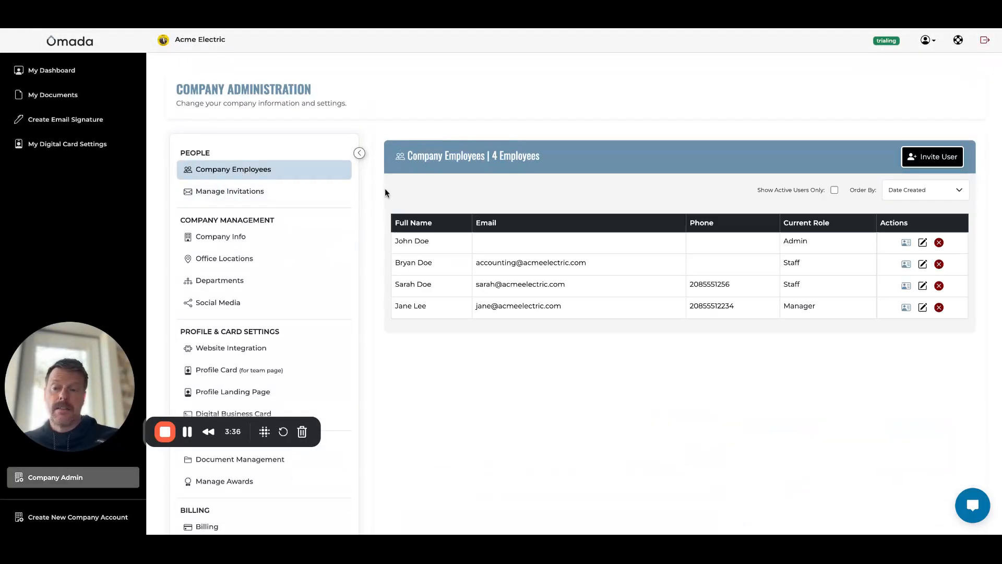
pyautogui.scroll(-1, 660, 309)
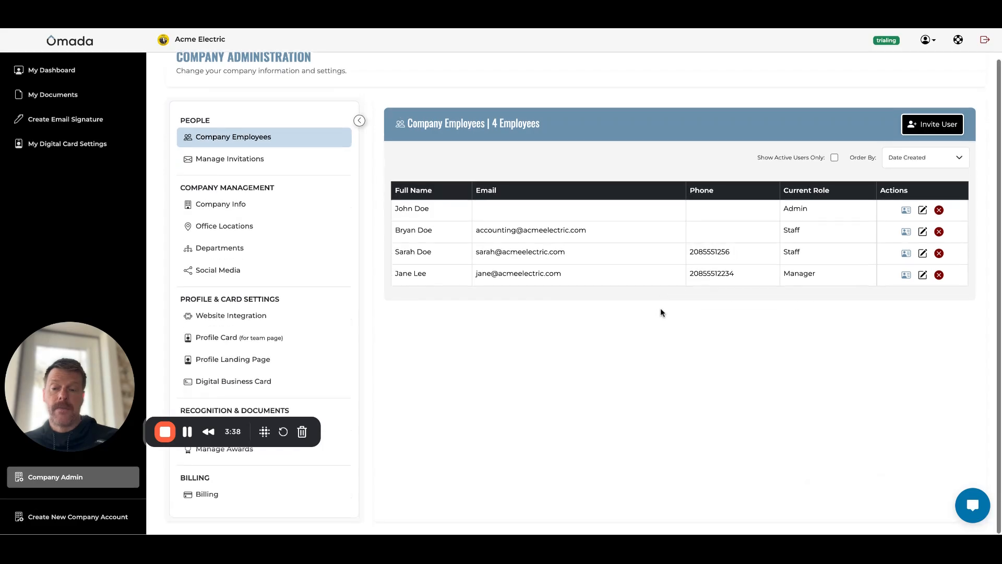
pyautogui.click(230, 226)
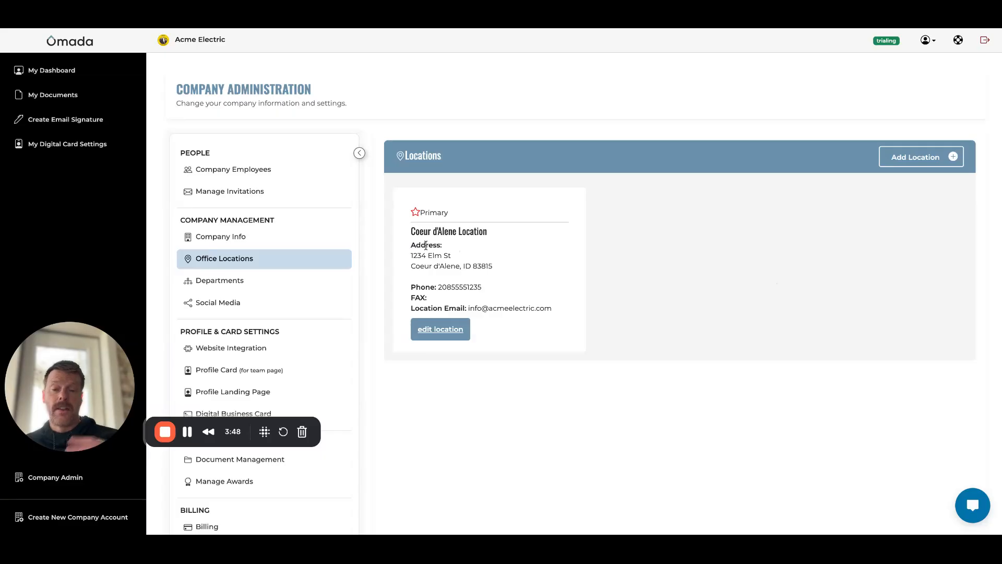
pyautogui.click(210, 280)
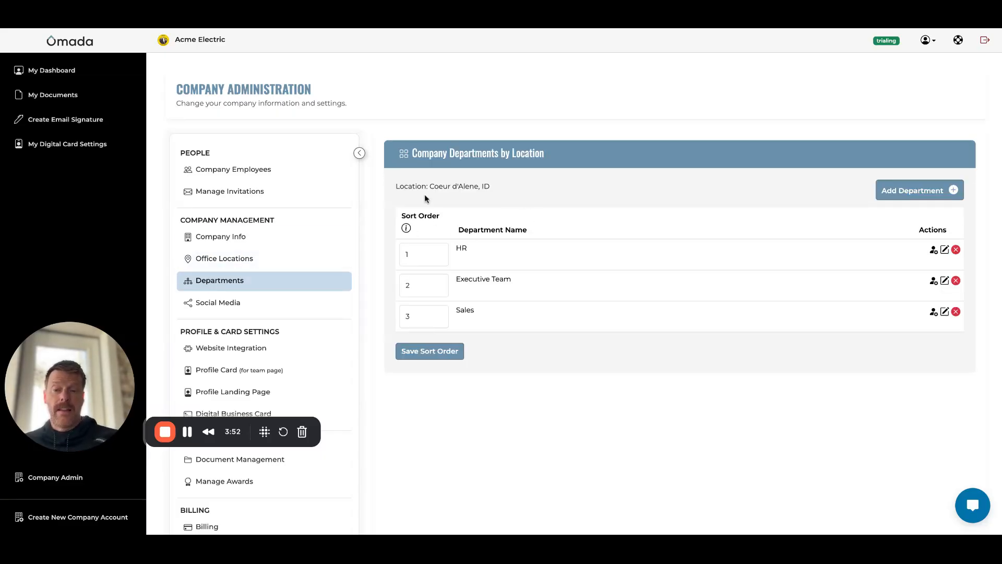
pyautogui.moveTo(396, 187); pyautogui.dragTo(453, 186)
pyautogui.tripleClick(502, 184)
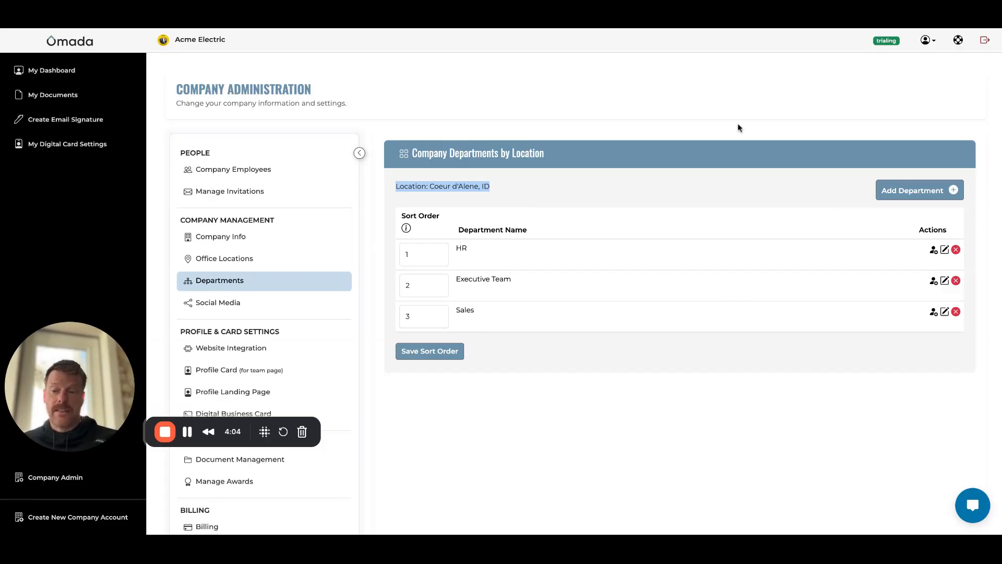
# Step: Check the Executive Team department's user assignments, and add the third listed employee to the Sales department
pyautogui.click(934, 282)
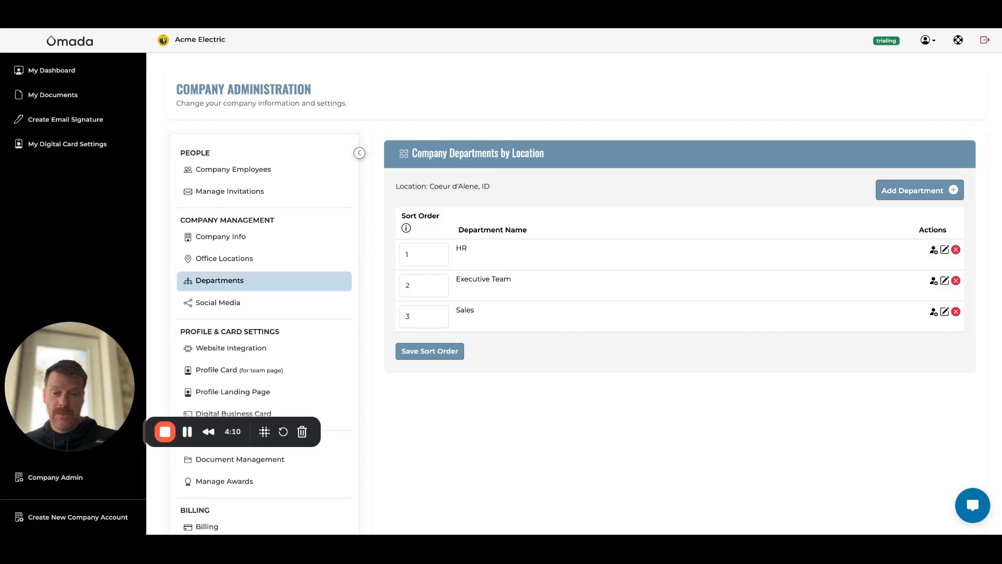
pyautogui.scroll(-2, 701, 340)
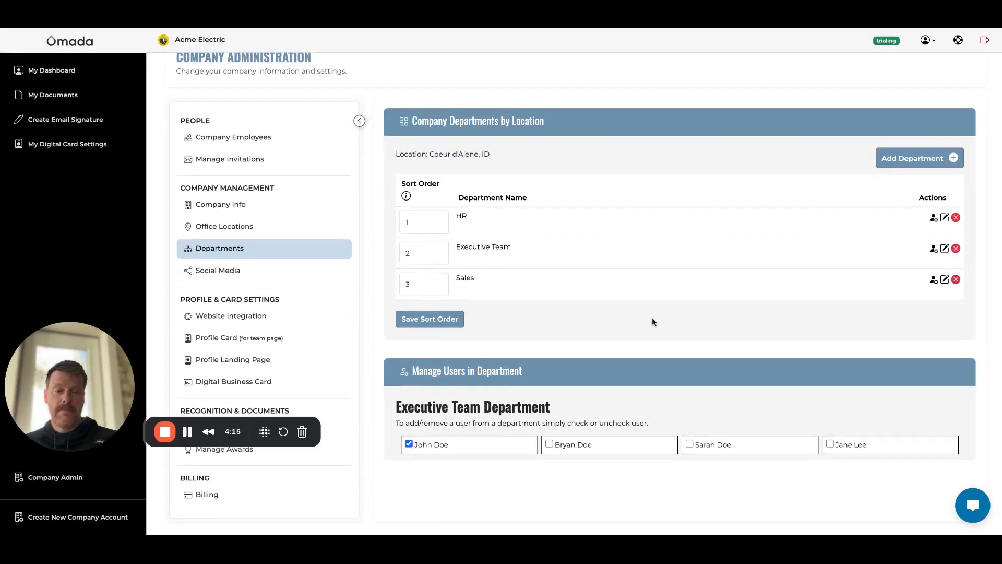
pyautogui.click(933, 280)
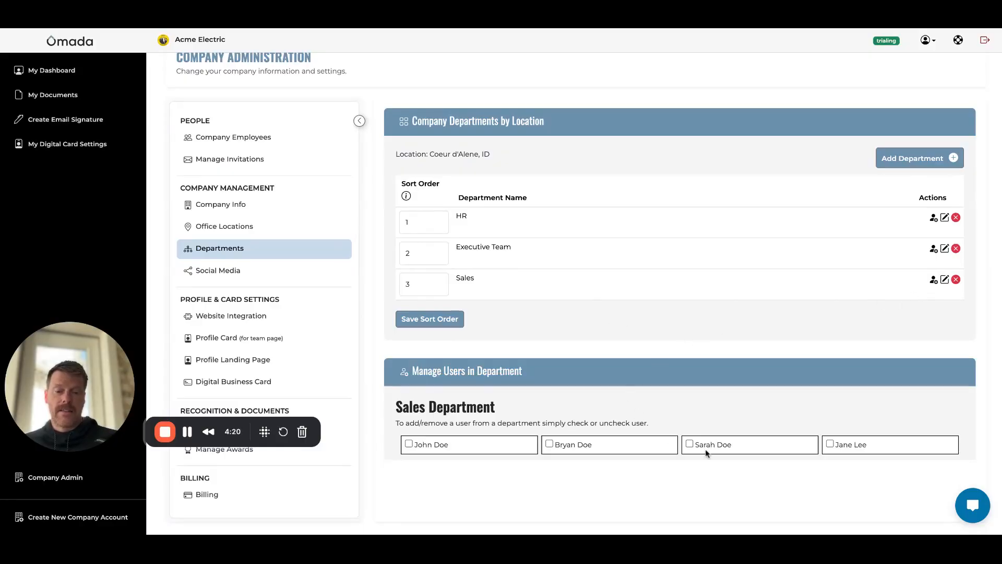
pyautogui.click(690, 443)
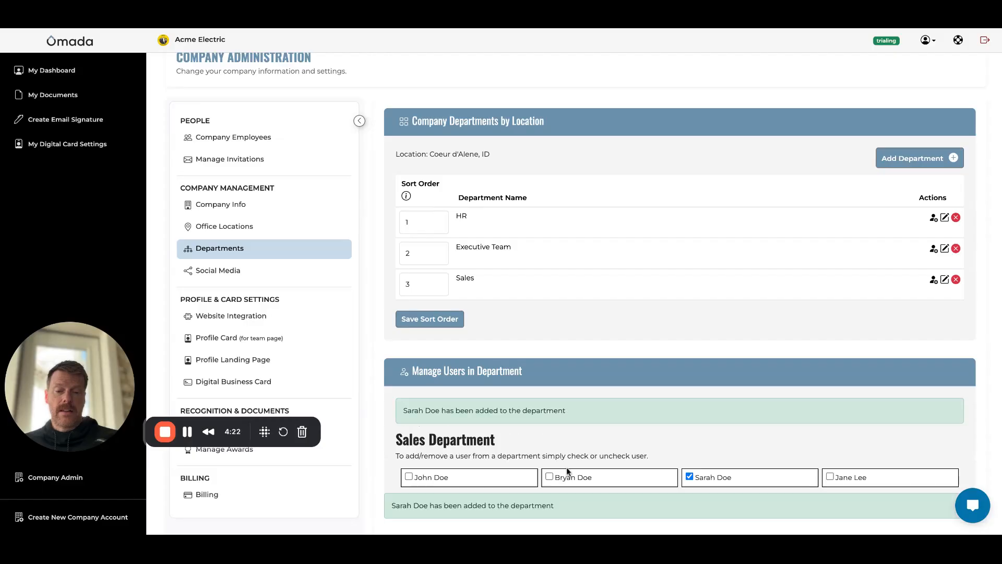
# Step: Add the second listed employee to the Sales department and the fourth listed employee to the HR department
pyautogui.click(549, 477)
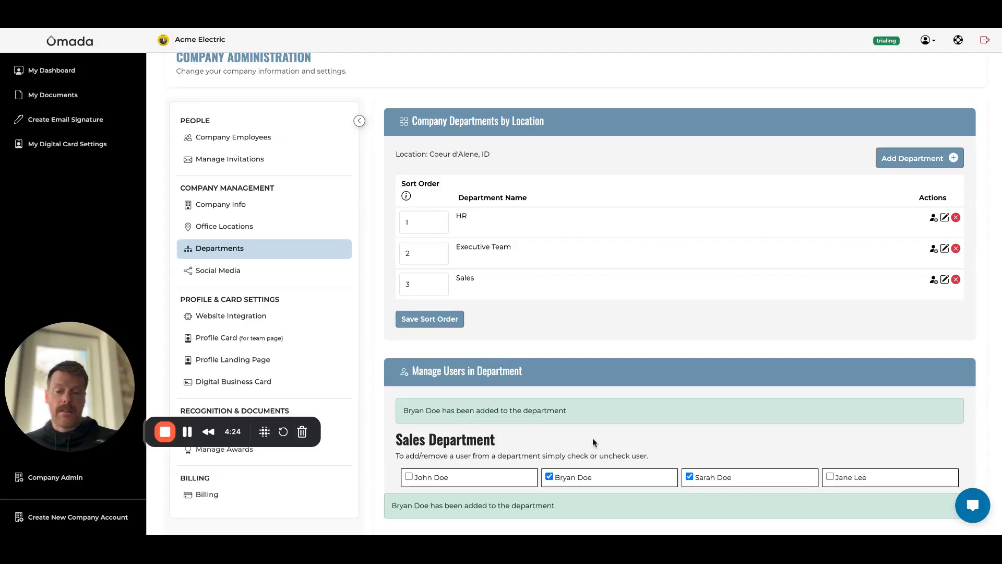
pyautogui.scroll(-1, 567, 361)
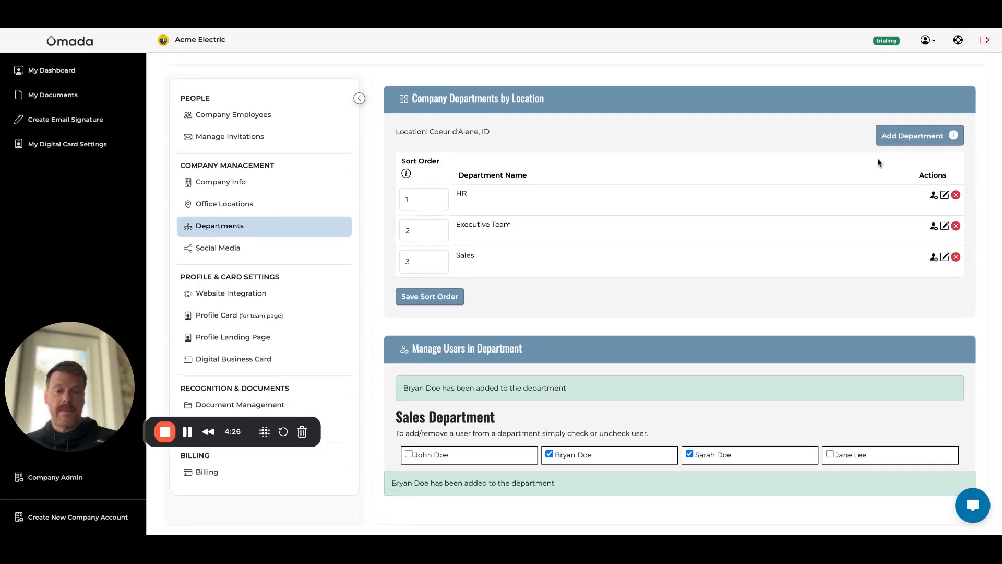
pyautogui.click(934, 196)
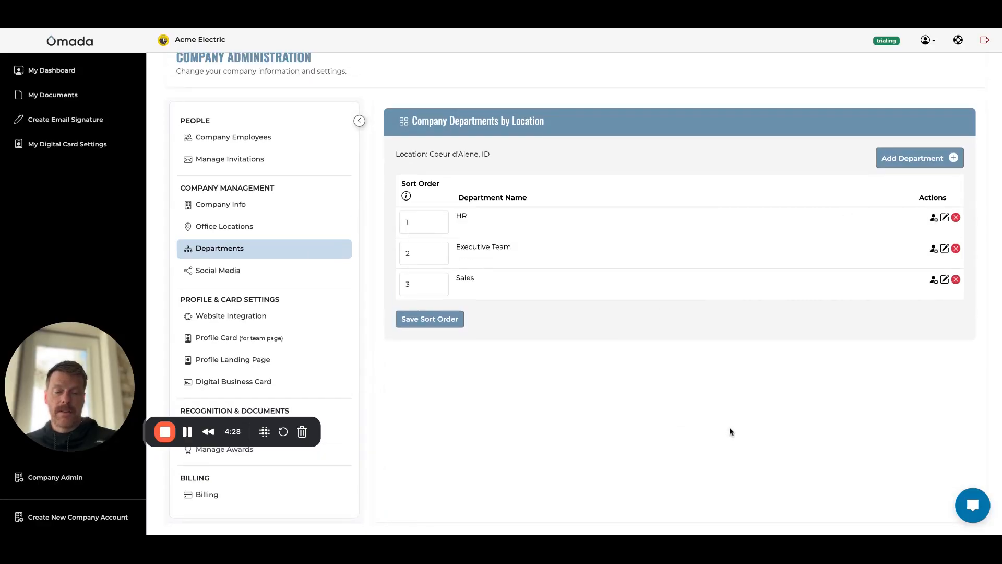
pyautogui.click(830, 444)
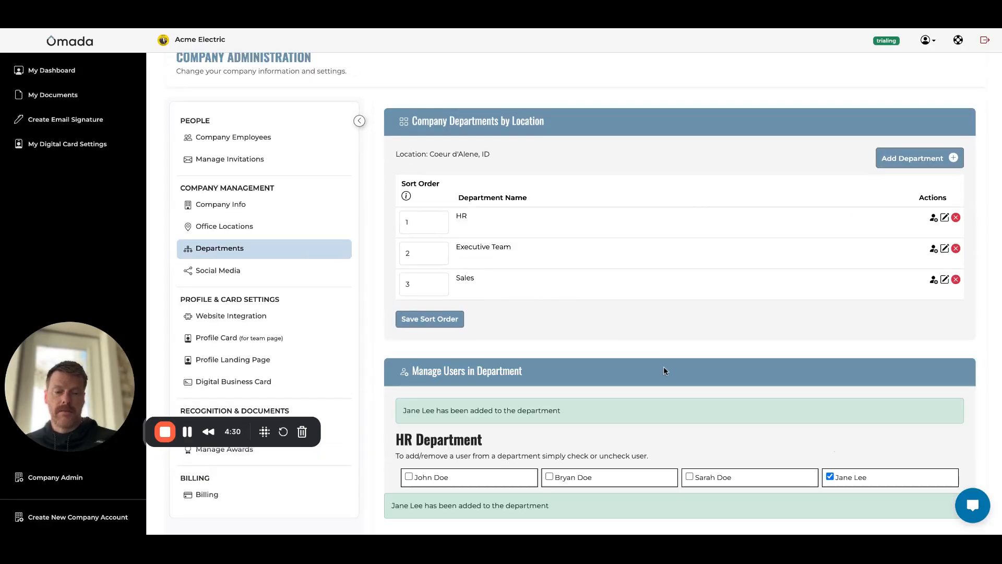
# Step: Set the department sort order to 3 for Executive Team and 2 for Sales, and save the order
pyautogui.scroll(-1, 602, 352)
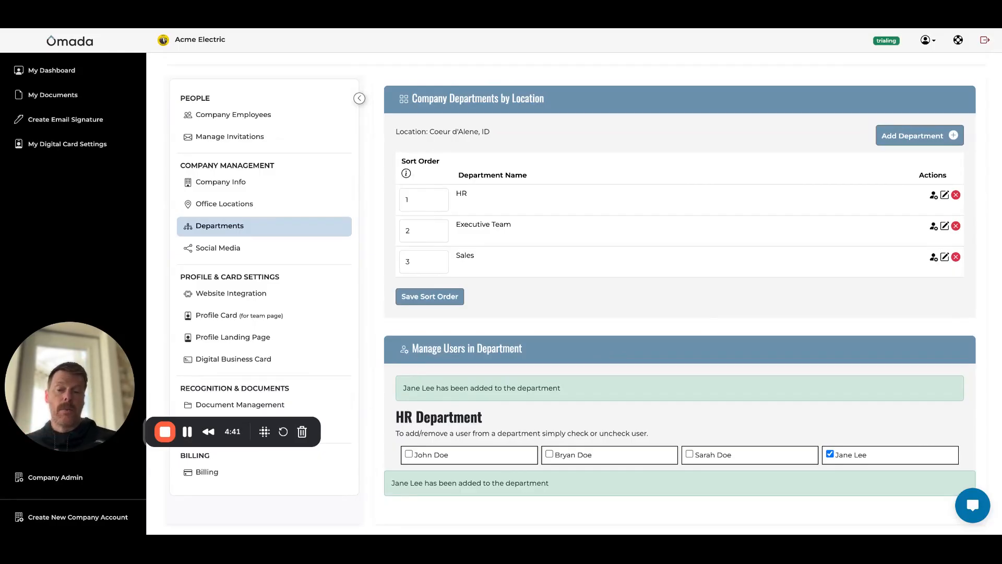
pyautogui.click(438, 234)
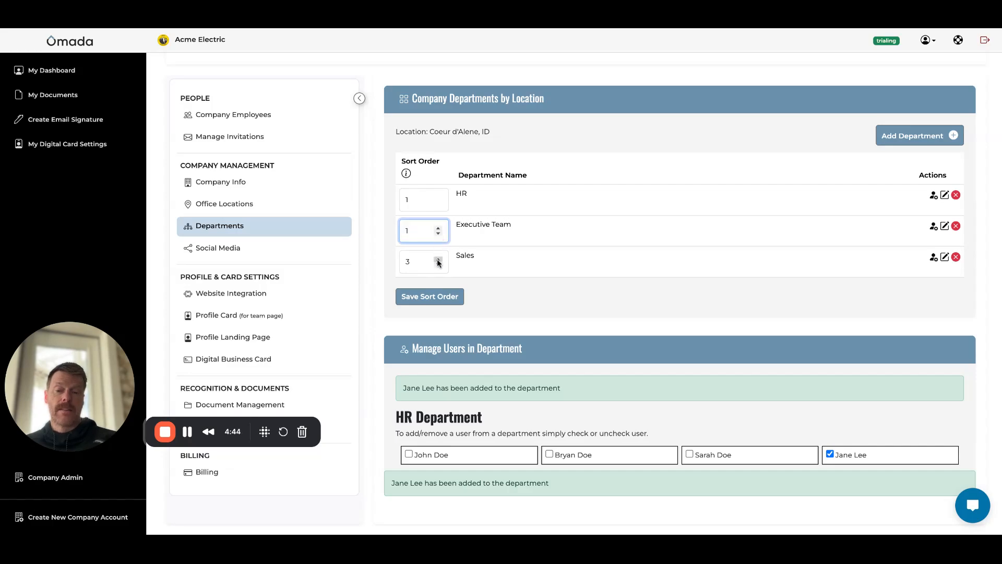
pyautogui.doubleClick(437, 228)
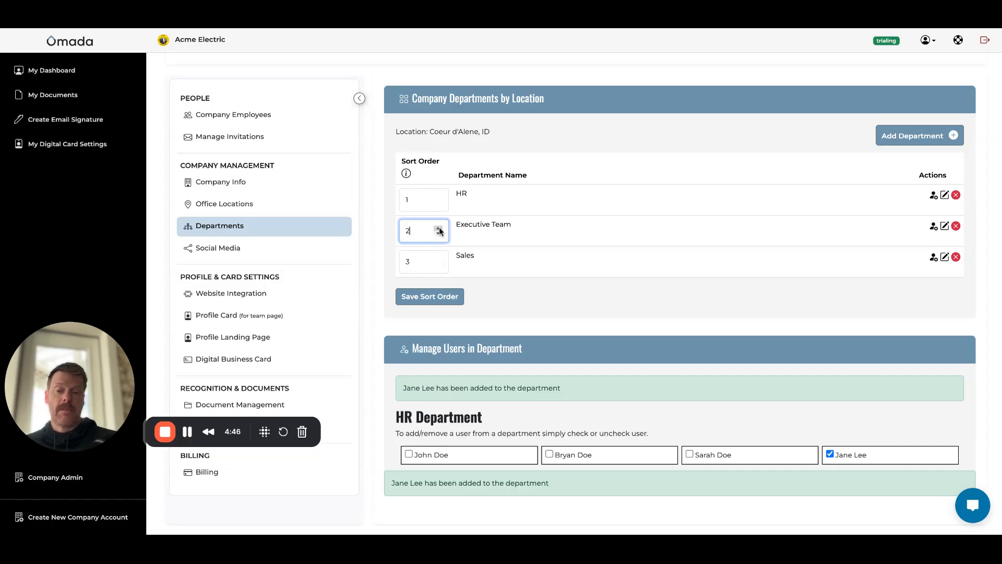
pyautogui.click(438, 264)
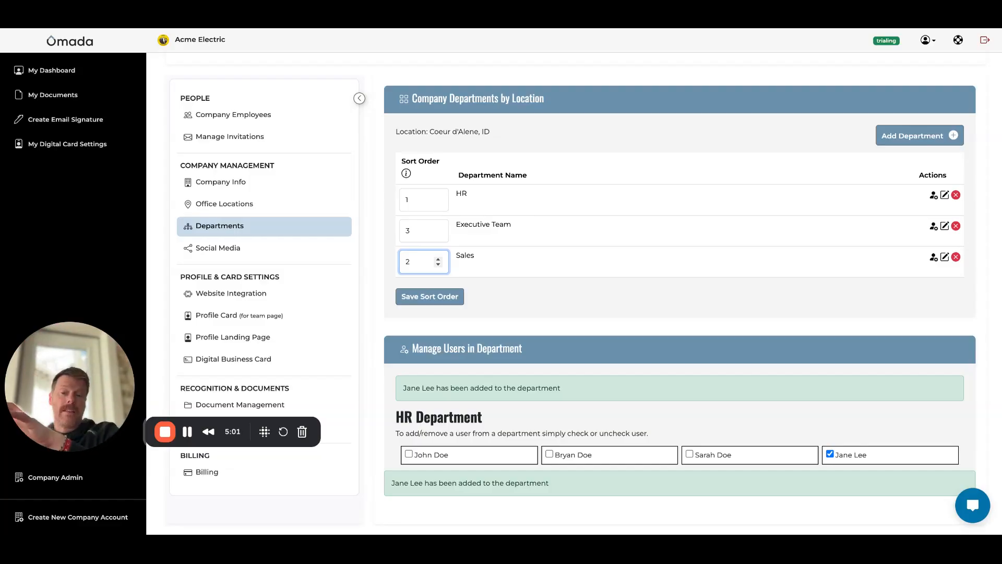
pyautogui.click(436, 297)
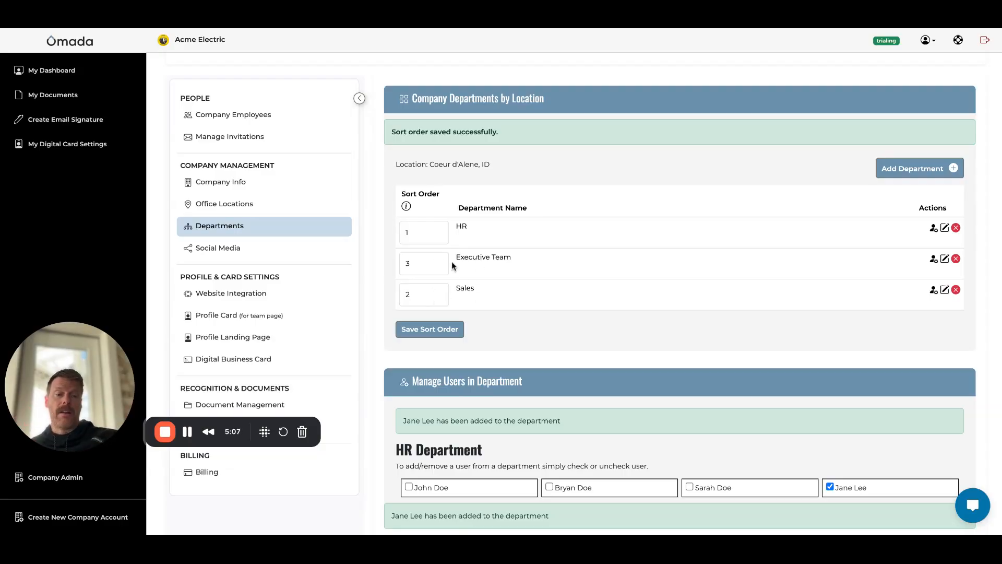
pyautogui.scroll(-1, 711, 166)
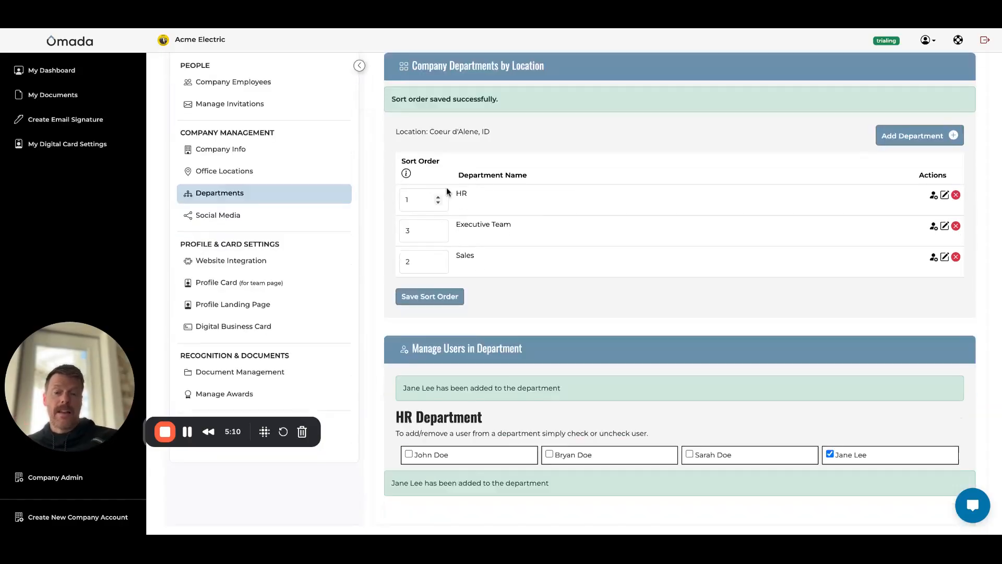